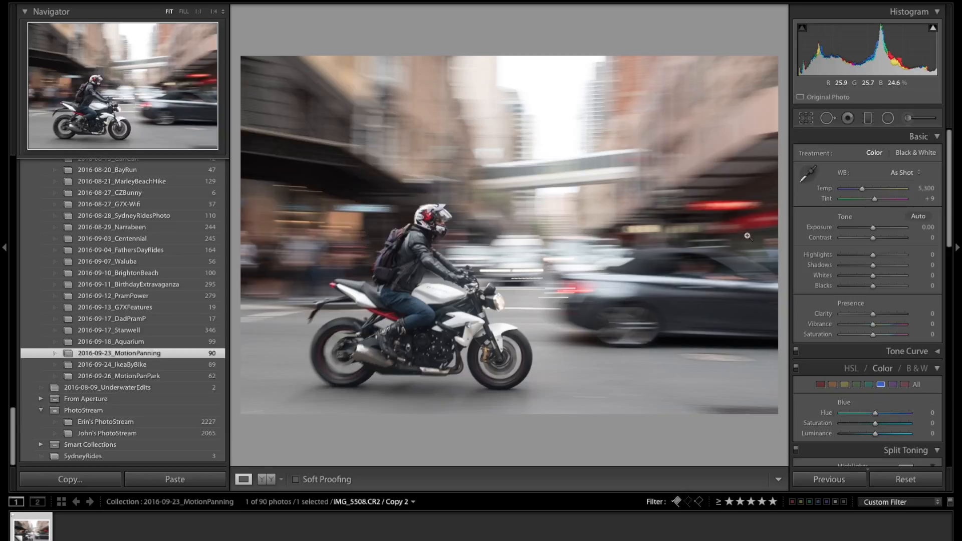
- Paint an Adjustment Brush mask over the rider and the motorcycle's body with a size 9 brush and Auto Mask on
{"action": "left_click", "coordinate": [908, 119]}
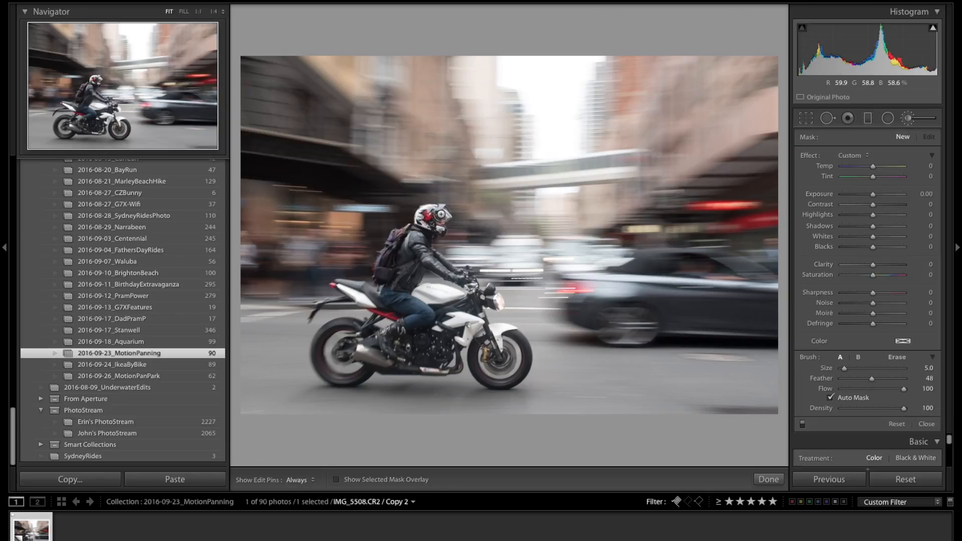
{"action": "key", "text": "h"}
{"action": "scroll", "coordinate": [425, 221], "scroll_direction": "up", "scroll_amount": 4}
{"action": "mouse_move", "coordinate": [453, 320]}
{"action": "left_mouse_down"}
{"action": "mouse_move", "coordinate": [444, 361]}
{"action": "mouse_move", "coordinate": [383, 355]}
{"action": "mouse_move", "coordinate": [425, 322]}
{"action": "mouse_move", "coordinate": [358, 295]}
{"action": "left_mouse_up"}
{"action": "key", "text": "h"}
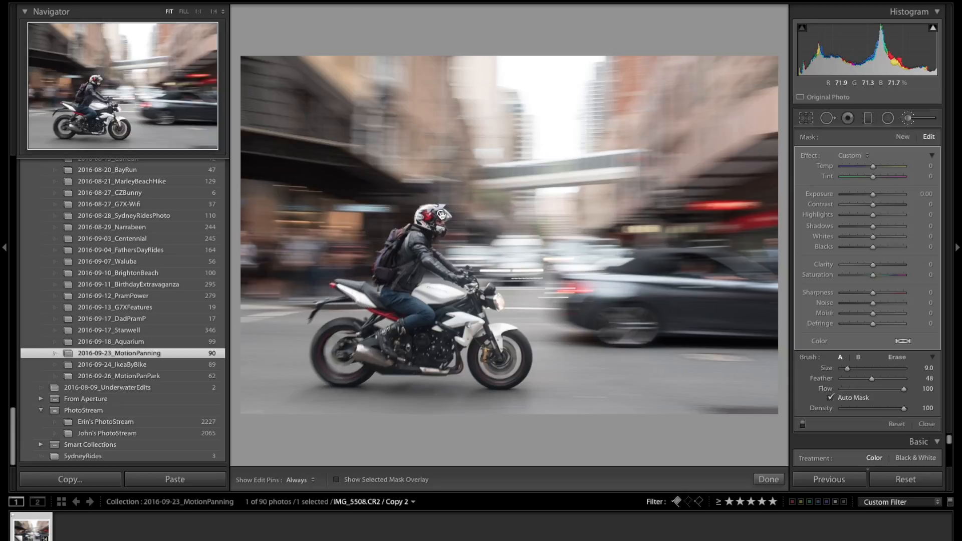
{"action": "mouse_move", "coordinate": [441, 214]}
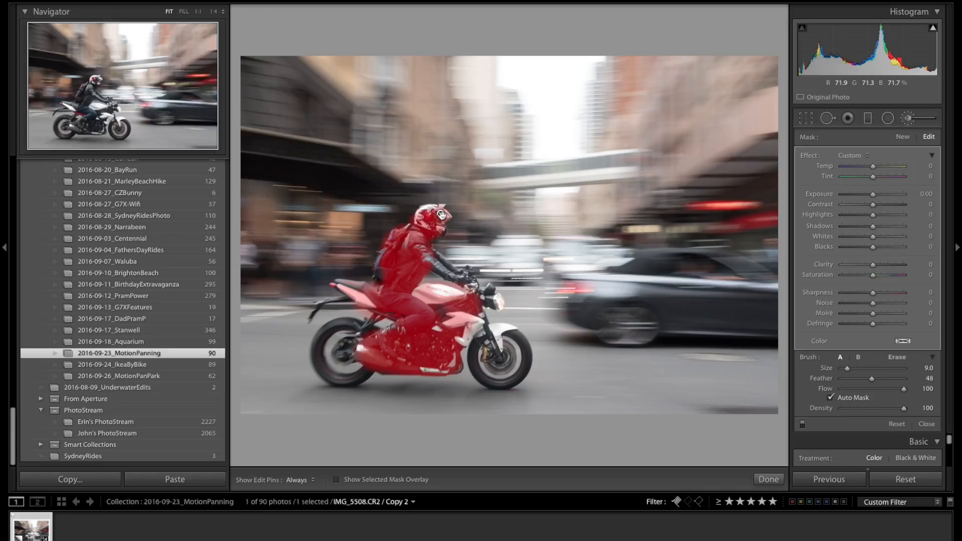
- Extend the brush mask over both wheels, the rider's arm and the front of the motorcycle, reducing the brush size to 7 and 5
{"action": "key", "text": "h"}
{"action": "key", "text": "bracketleft"}
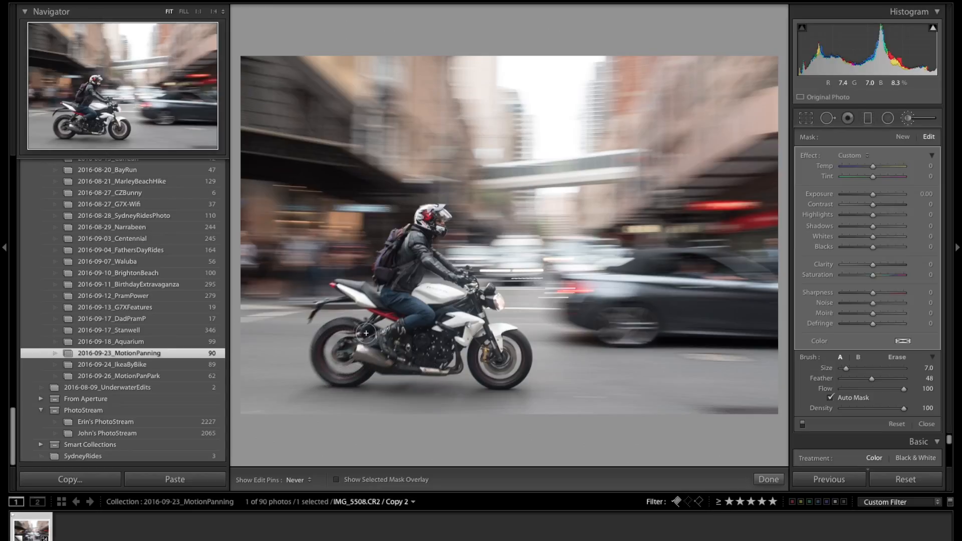
{"action": "key", "text": "h"}
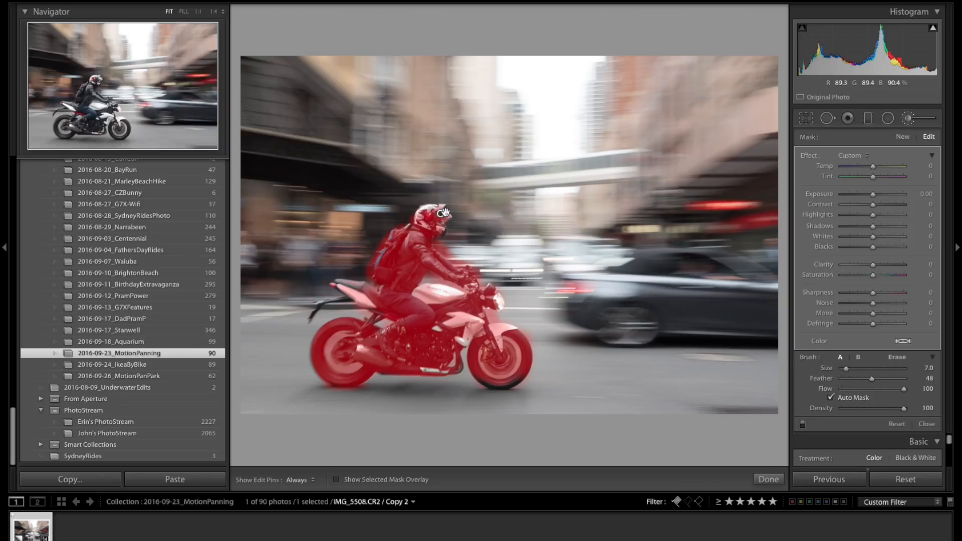
{"action": "scroll", "coordinate": [445, 213], "scroll_direction": "down", "scroll_amount": 2}
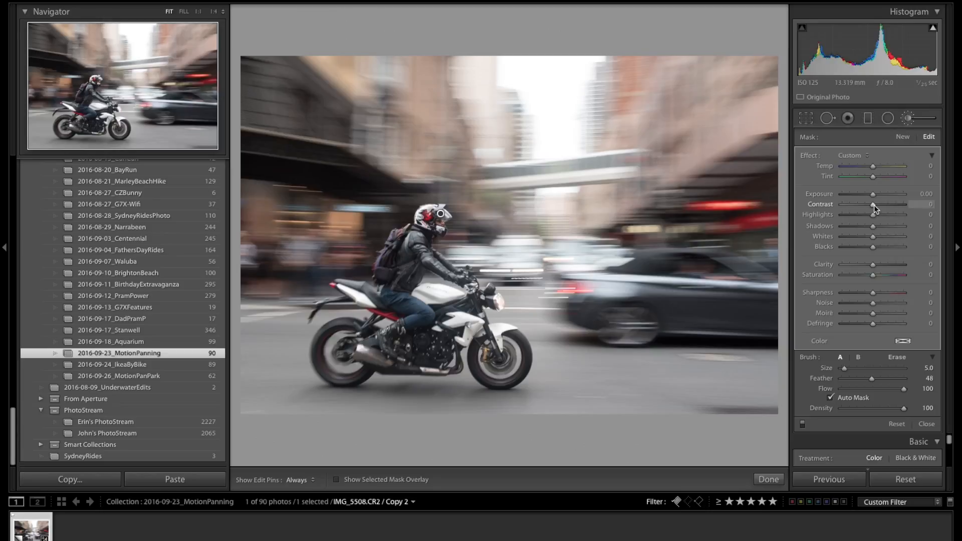
- Set the masked rider's Contrast to 24, Highlights to -18, Shadows to 15, Whites to -14 and Blacks to -13
{"action": "left_click_drag", "start_coordinate": [874, 206], "coordinate": [881, 206]}
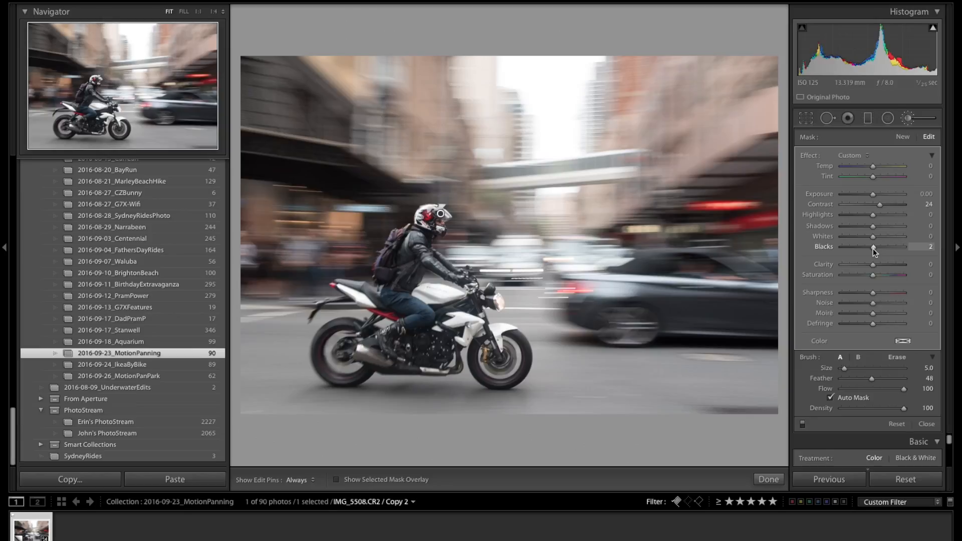
{"action": "left_click_drag", "start_coordinate": [873, 248], "coordinate": [868, 248]}
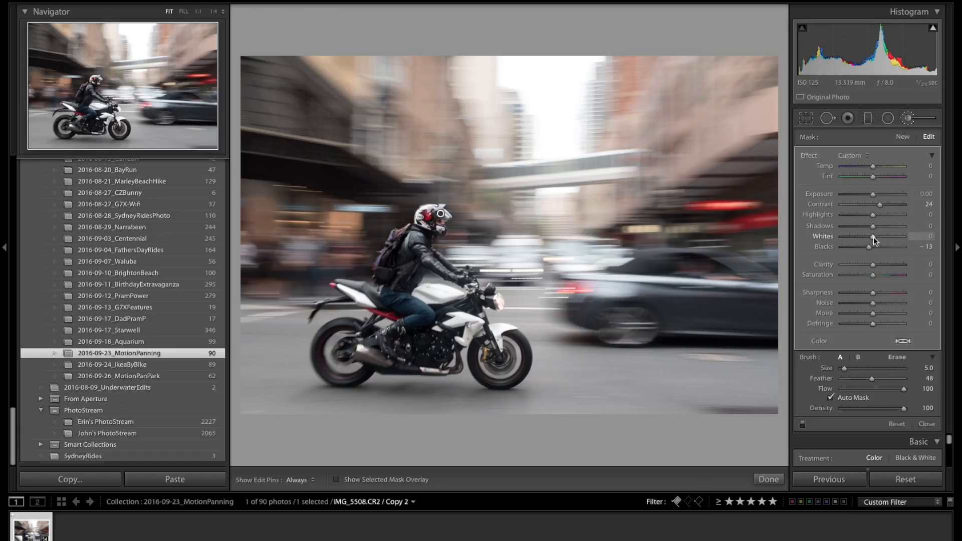
{"action": "left_click_drag", "start_coordinate": [873, 237], "coordinate": [868, 237]}
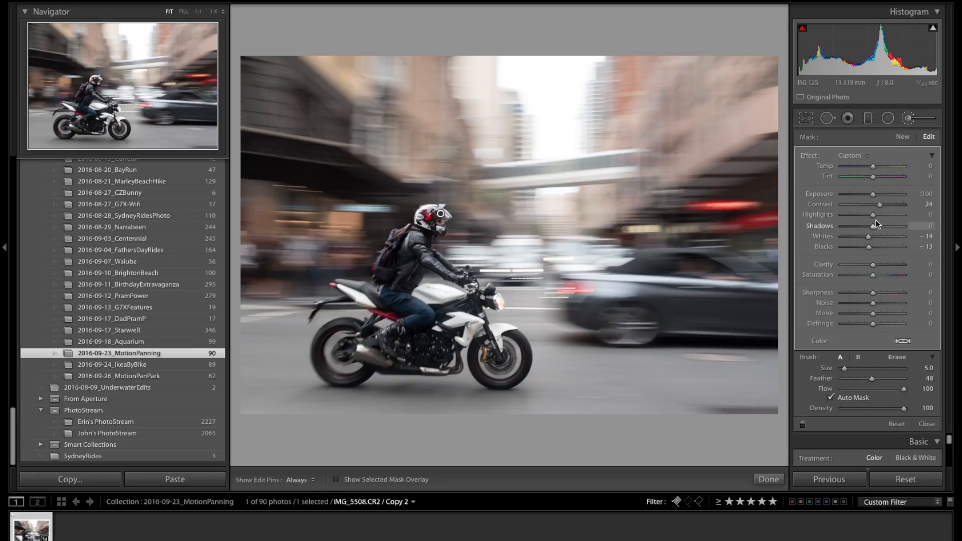
{"action": "key", "text": "Down"}
{"action": "key", "text": "Up"}
{"action": "key", "text": "Up"}
{"action": "key", "text": "Up"}
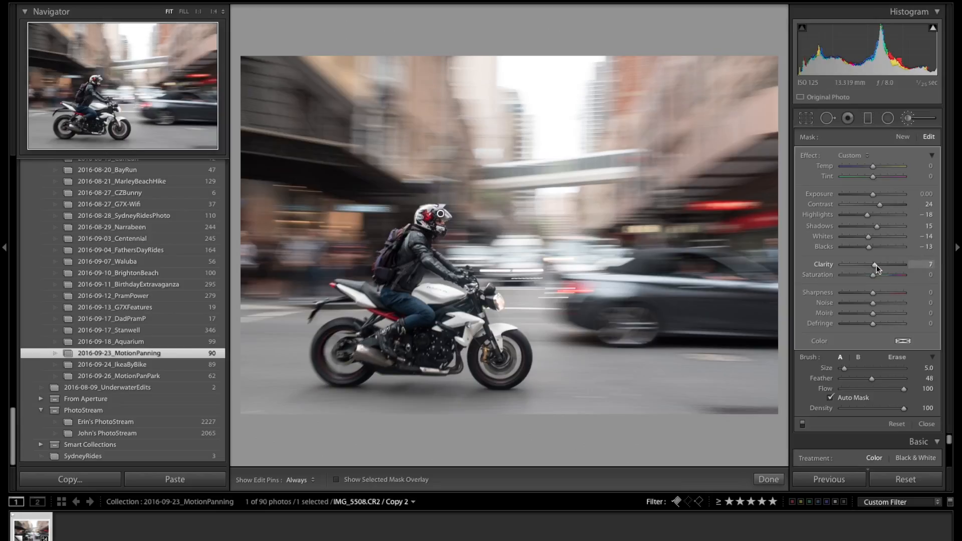
- Set the brush mask's Clarity to 15, Sharpness to 22 and Saturation to 13
{"action": "left_click_drag", "start_coordinate": [876, 265], "coordinate": [877, 265]}
{"action": "left_click_drag", "start_coordinate": [874, 296], "coordinate": [876, 295]}
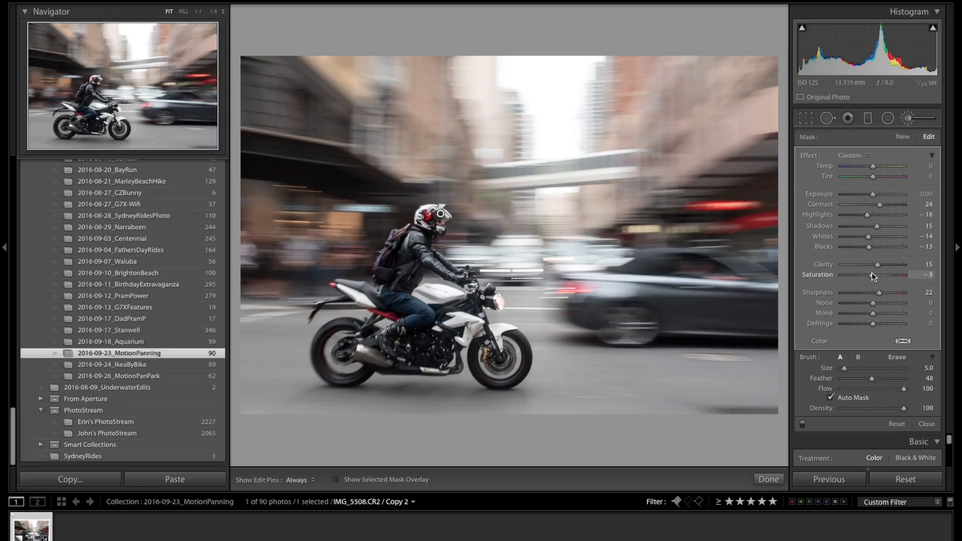
{"action": "left_click_drag", "start_coordinate": [872, 275], "coordinate": [876, 275]}
- Compare the photo with and without the brush adjustments, and close the Adjustment Brush
{"action": "left_click", "coordinate": [802, 423]}
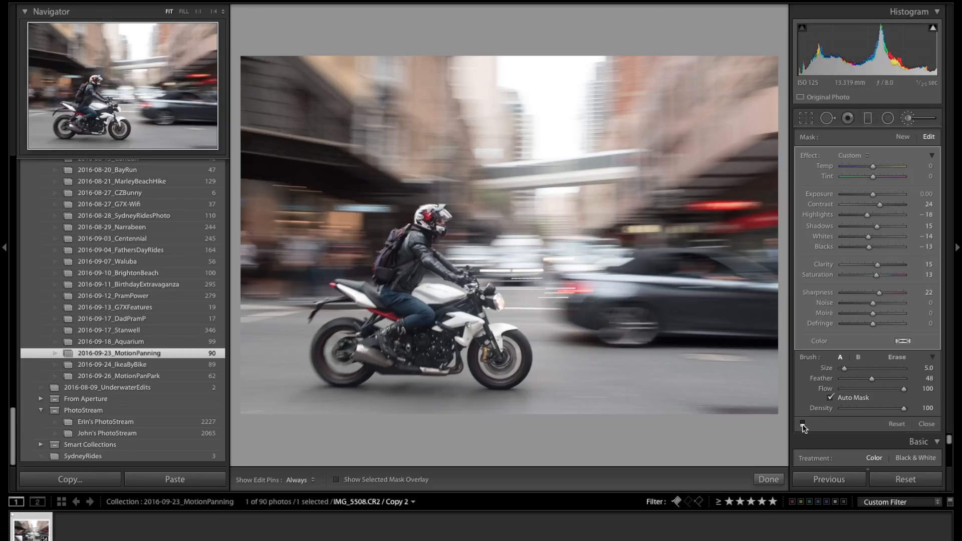
{"action": "left_click", "coordinate": [802, 424]}
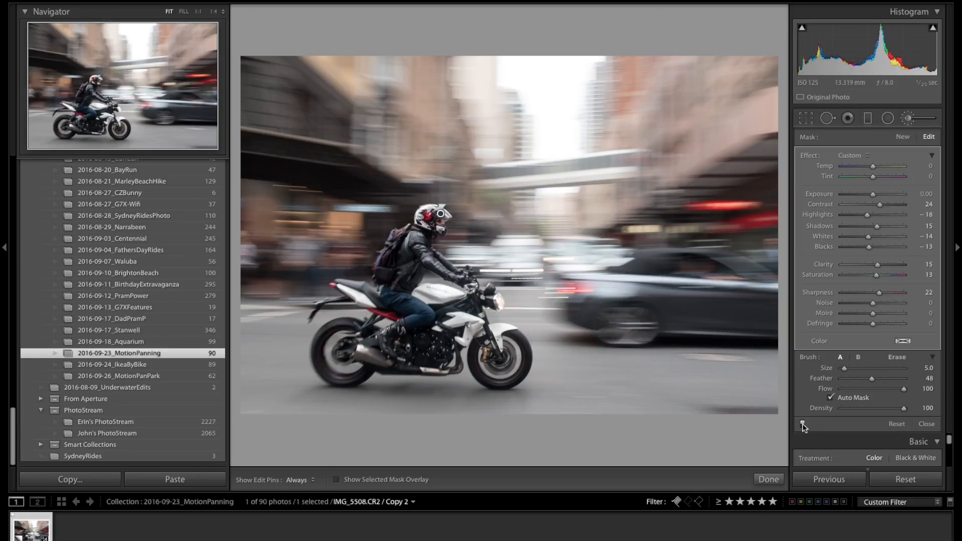
{"action": "left_click", "coordinate": [802, 423]}
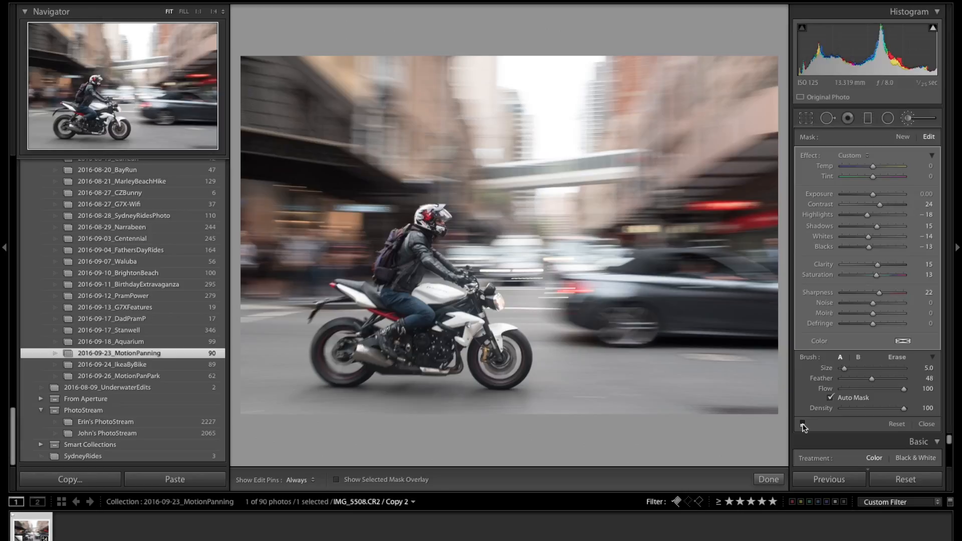
{"action": "left_click", "coordinate": [802, 424]}
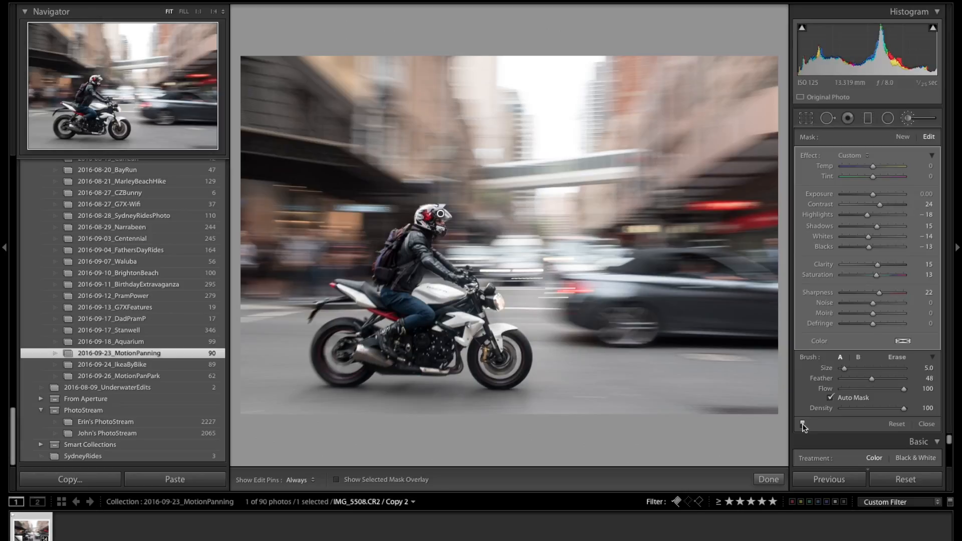
{"action": "left_click", "coordinate": [908, 120]}
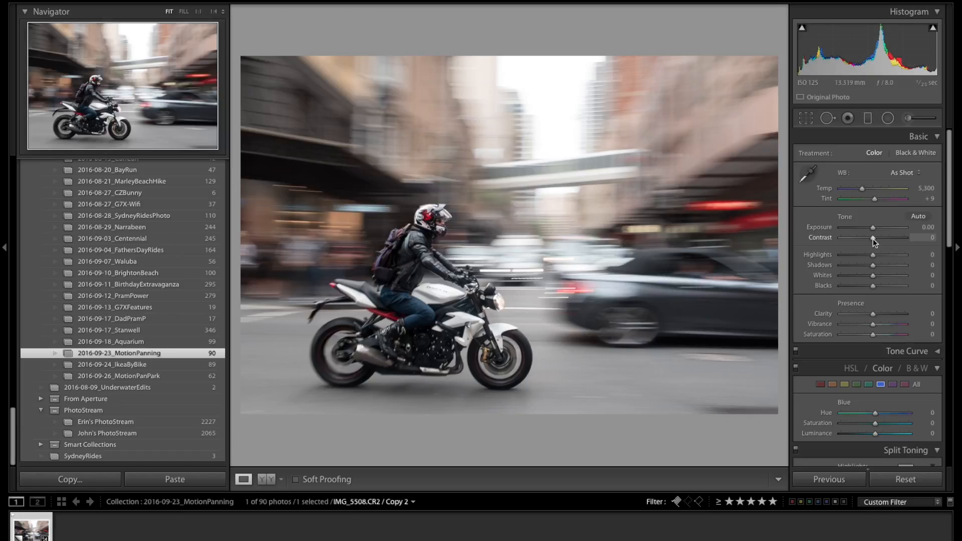
- Set the whole photo's Contrast to +46 and Vibrance to +63
{"action": "left_click_drag", "start_coordinate": [873, 239], "coordinate": [887, 237]}
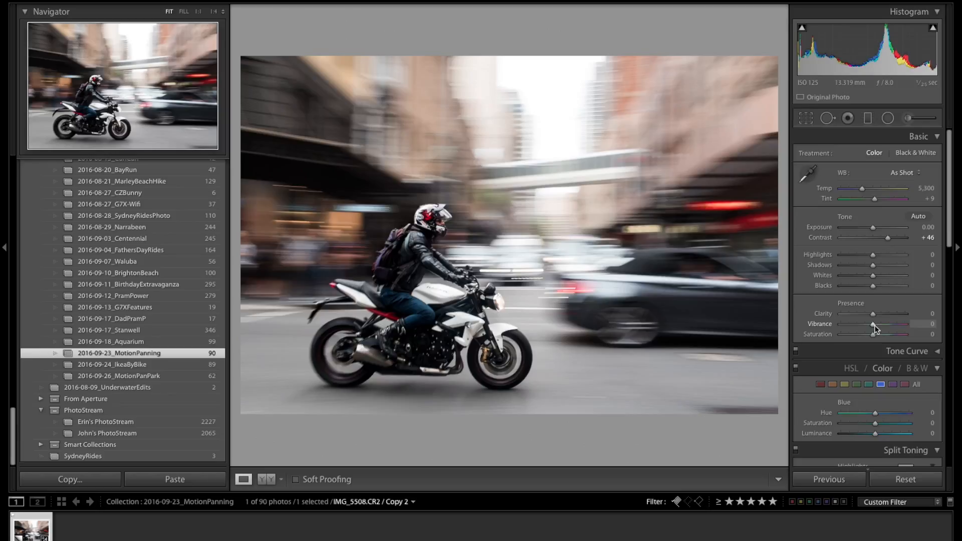
{"action": "left_click_drag", "start_coordinate": [874, 326], "coordinate": [879, 323]}
{"action": "left_click_drag", "start_coordinate": [878, 324], "coordinate": [888, 323]}
{"action": "left_click_drag", "start_coordinate": [889, 323], "coordinate": [893, 323]}
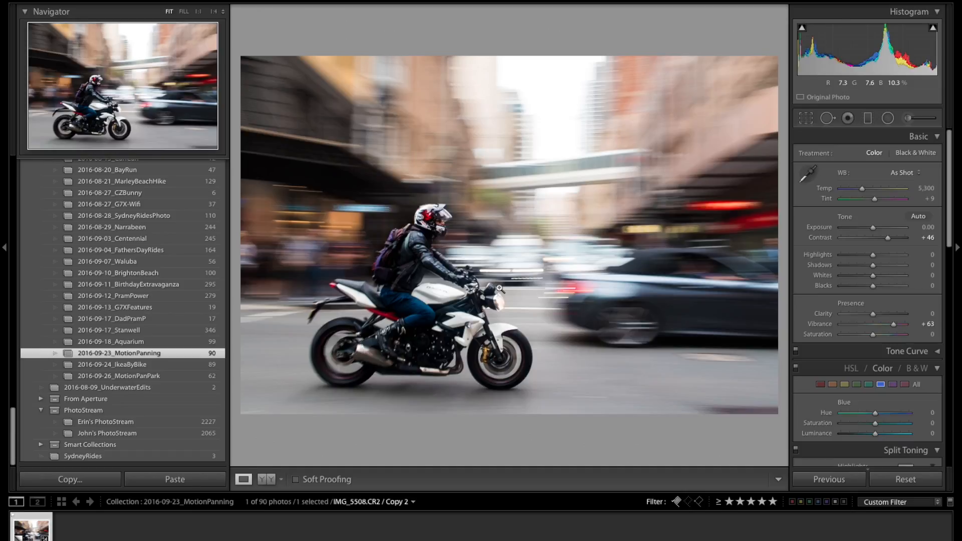
- Set Luminance noise reduction to 29 and check the rider's helmet at 1:1 before returning to the full photo
{"action": "scroll", "coordinate": [841, 357], "scroll_direction": "down", "scroll_amount": 2}
{"action": "scroll", "coordinate": [841, 357], "scroll_direction": "down", "scroll_amount": 4}
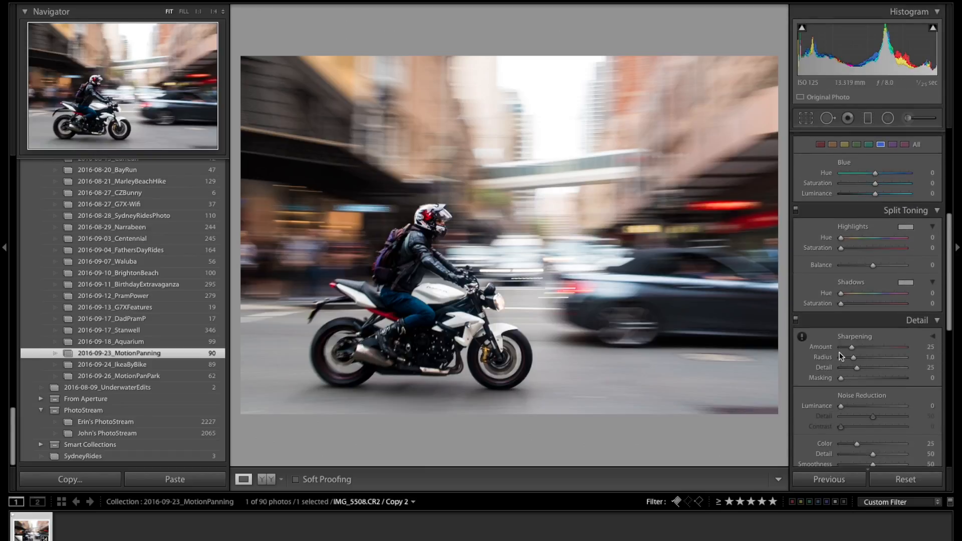
{"action": "scroll", "coordinate": [840, 357], "scroll_direction": "down", "scroll_amount": 3}
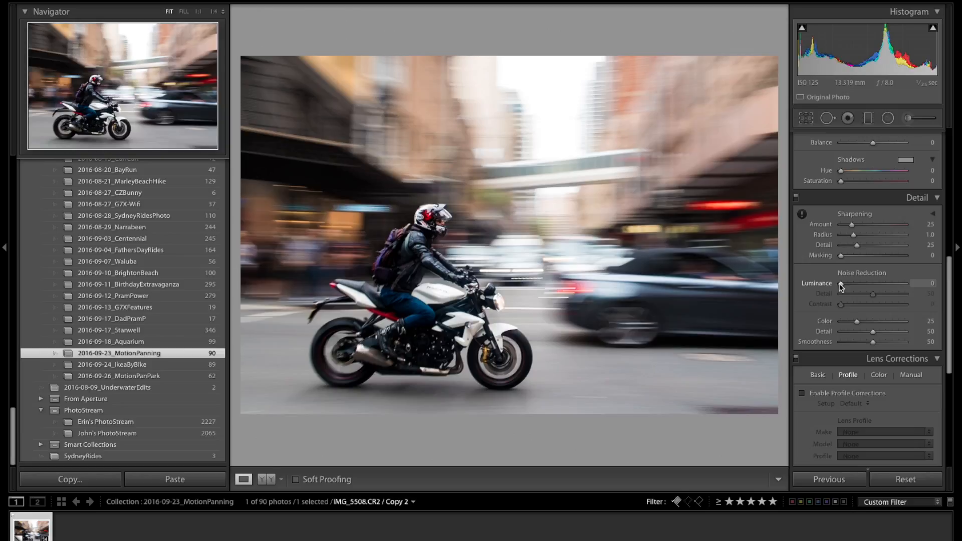
{"action": "left_click_drag", "start_coordinate": [844, 285], "coordinate": [854, 286]}
{"action": "left_click_drag", "start_coordinate": [855, 284], "coordinate": [857, 285]}
{"action": "left_click", "coordinate": [425, 233]}
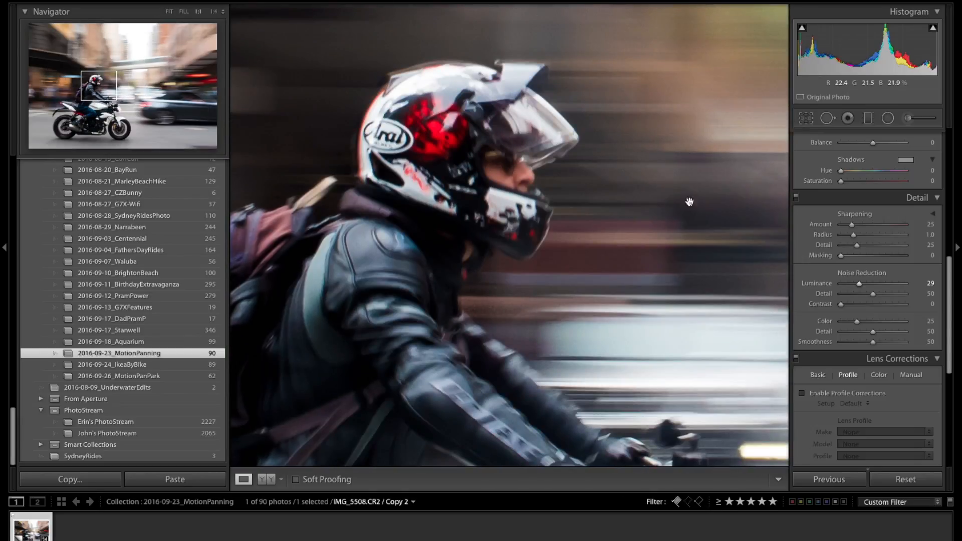
{"action": "left_click", "coordinate": [696, 300]}
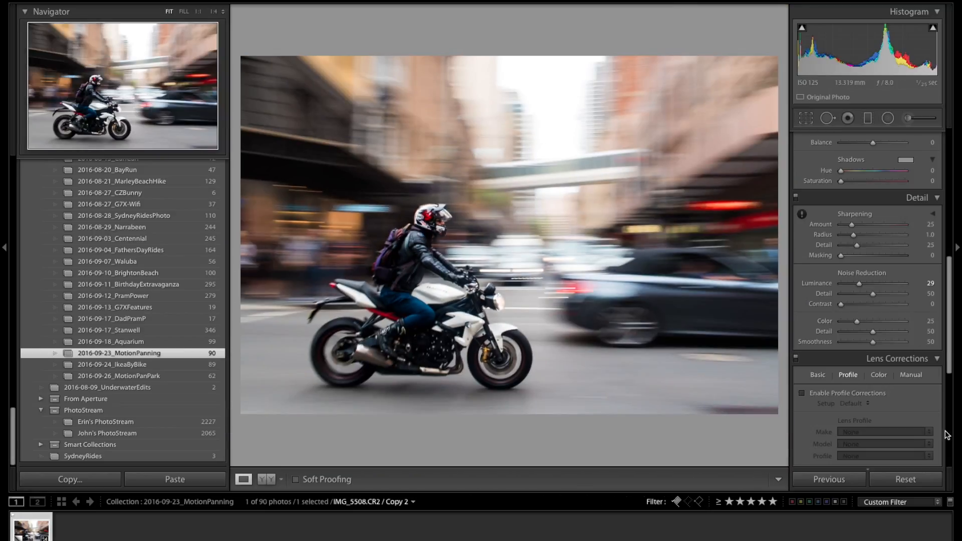